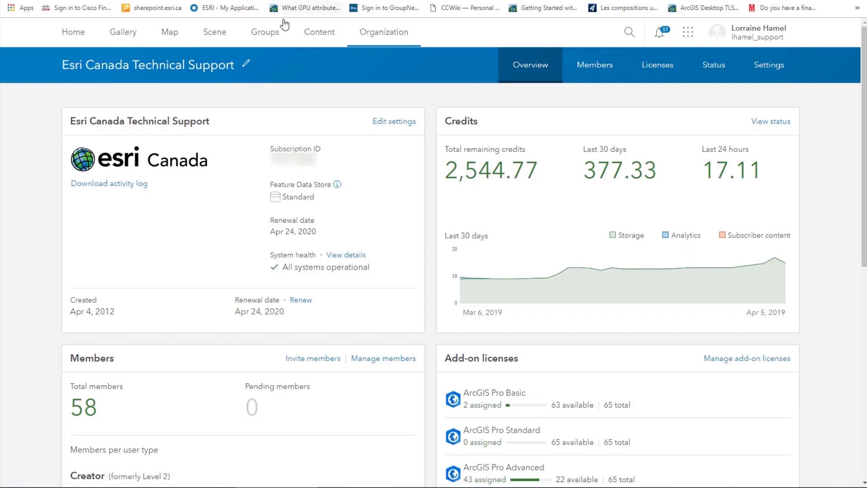
Step: From My Groups, begin a new group to get the blank Create New Group form
left_click(264, 41)
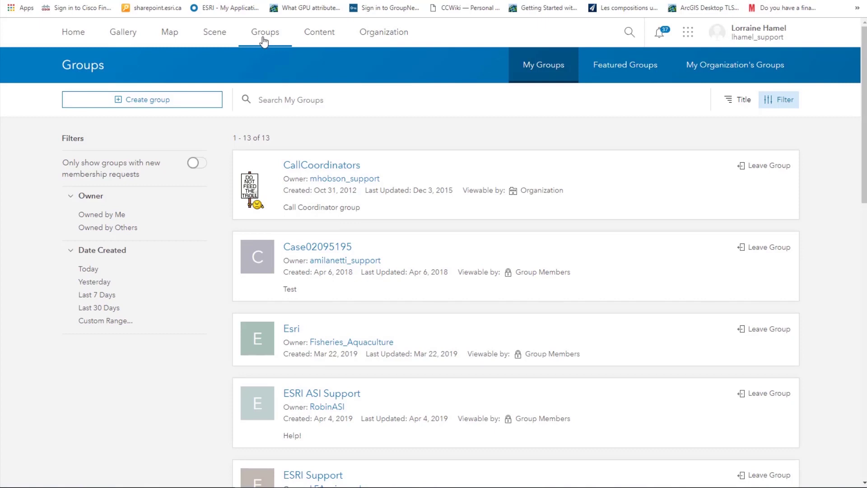
left_click(148, 102)
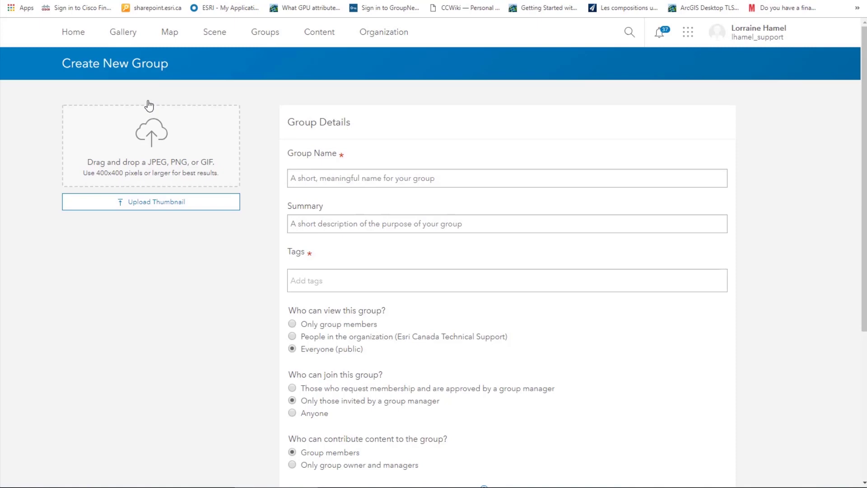
Step: Enter group name 'Volcano Project', summary 'My Summary', and tags Volcano and Project
left_click(319, 179)
type("Volcano Project")
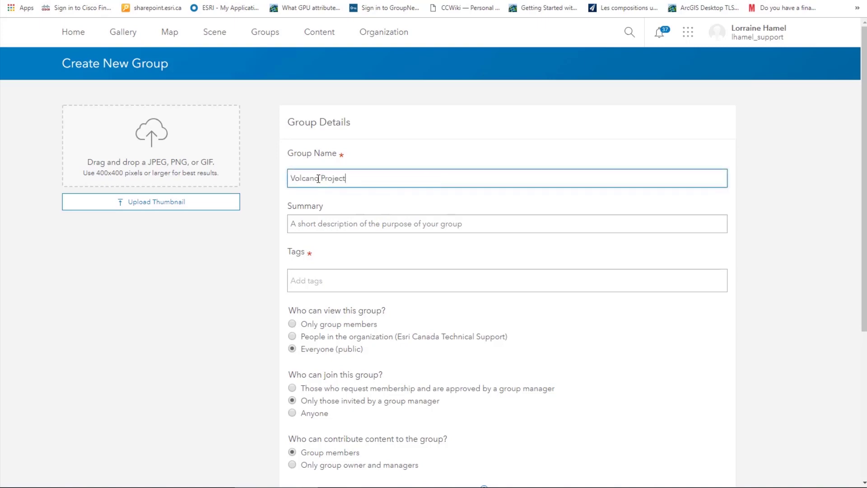
left_click(315, 222)
type("My Summary")
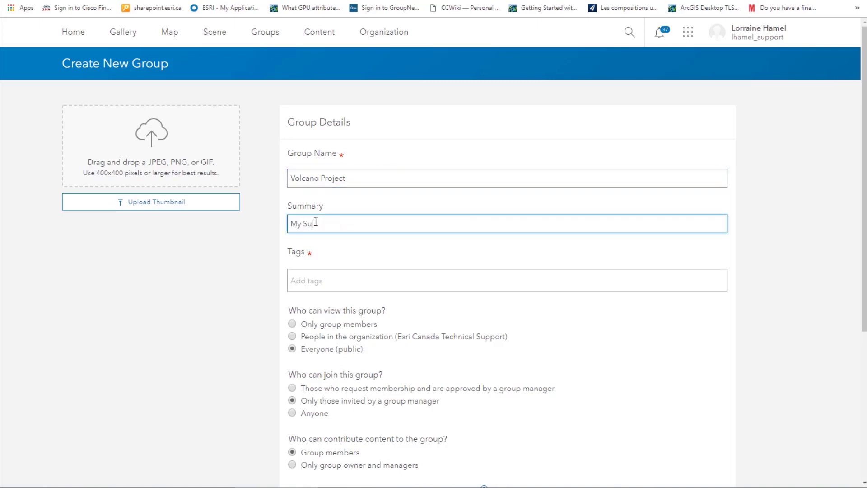
left_click(318, 283)
type("Volcano,")
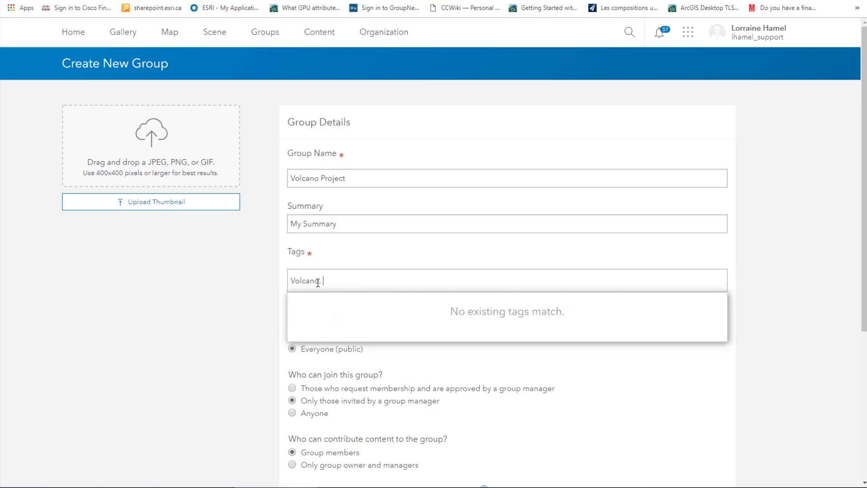
type("Project")
key("Return")
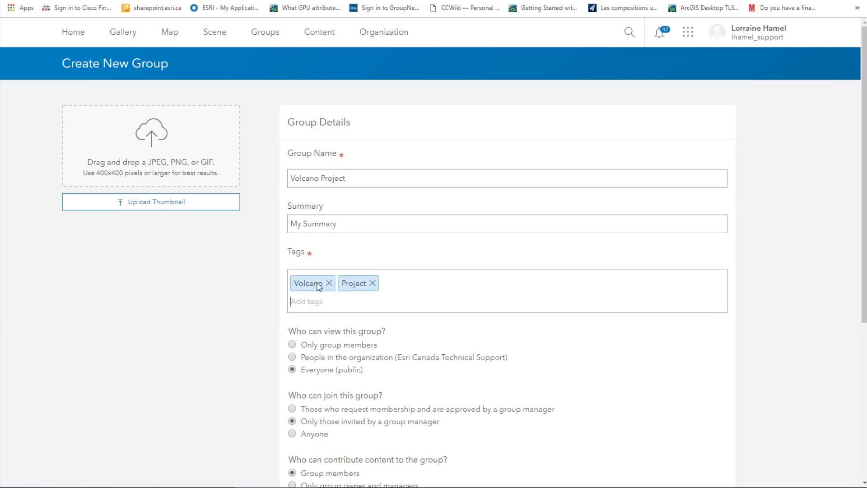
scroll(274, 296, "down", 2)
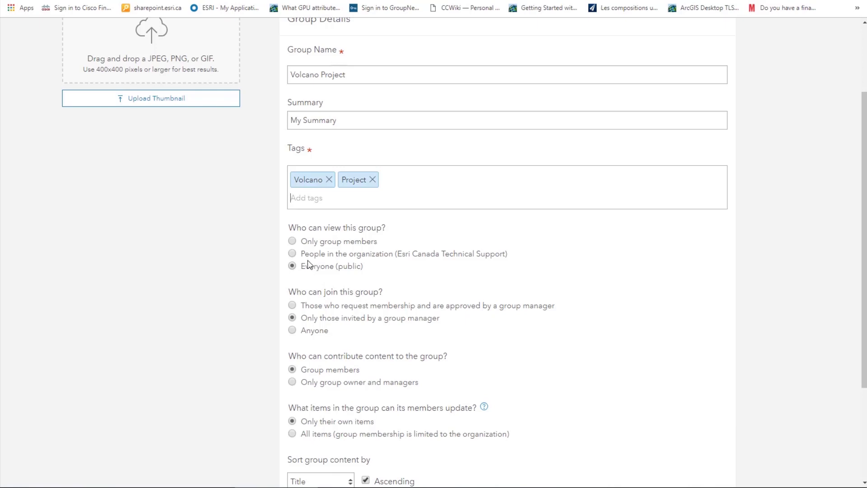
Step: Limit group viewing to 'People in the organization' and review the remaining access options
left_click(293, 254)
scroll(271, 274, "down", 2)
scroll(266, 253, "down", 1)
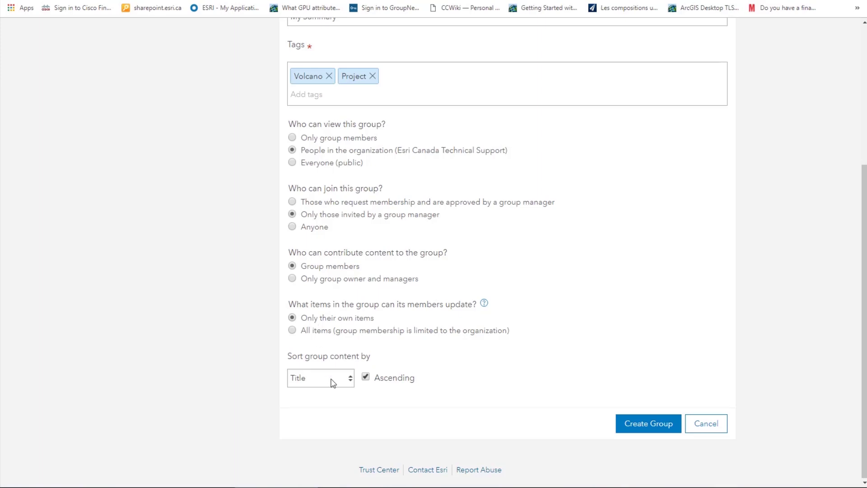
scroll(333, 383, "up", 5)
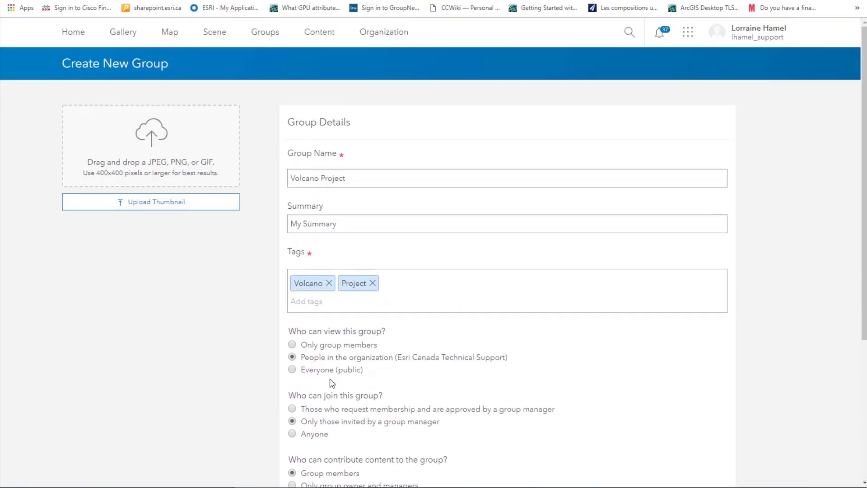
Step: Upload volcano.jpg from the computer as the group thumbnail
left_click(170, 206)
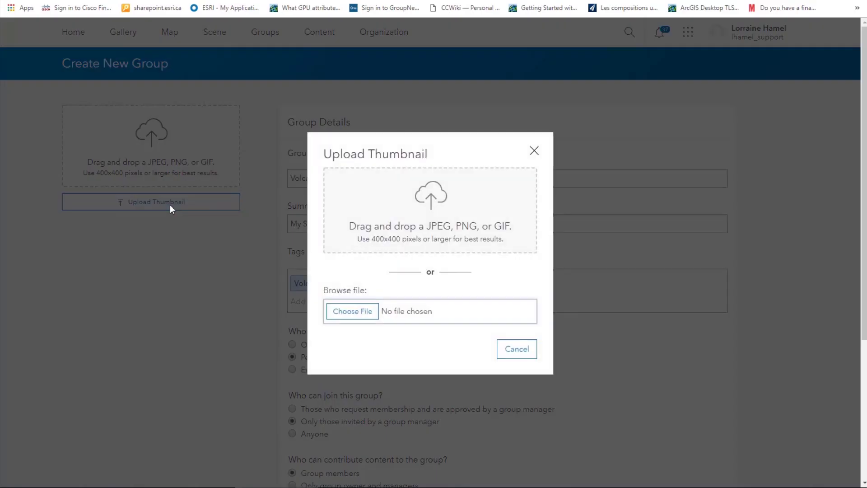
left_click(340, 309)
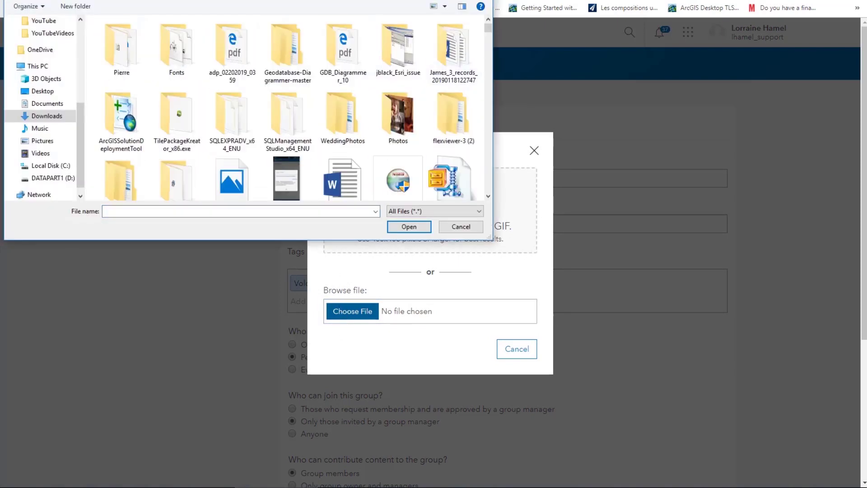
left_click(121, 56)
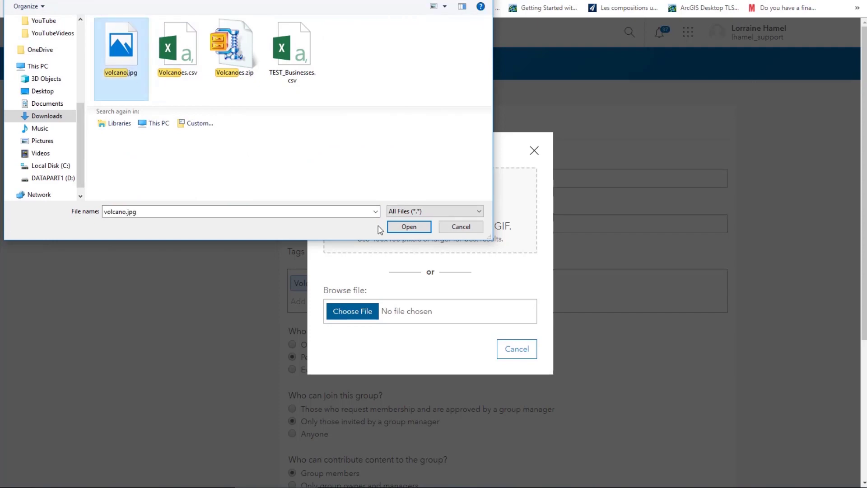
left_click(397, 227)
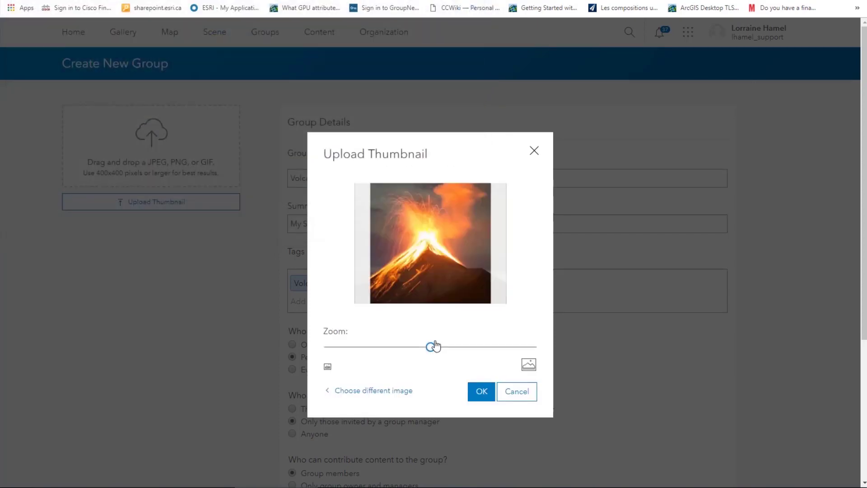
left_click(481, 392)
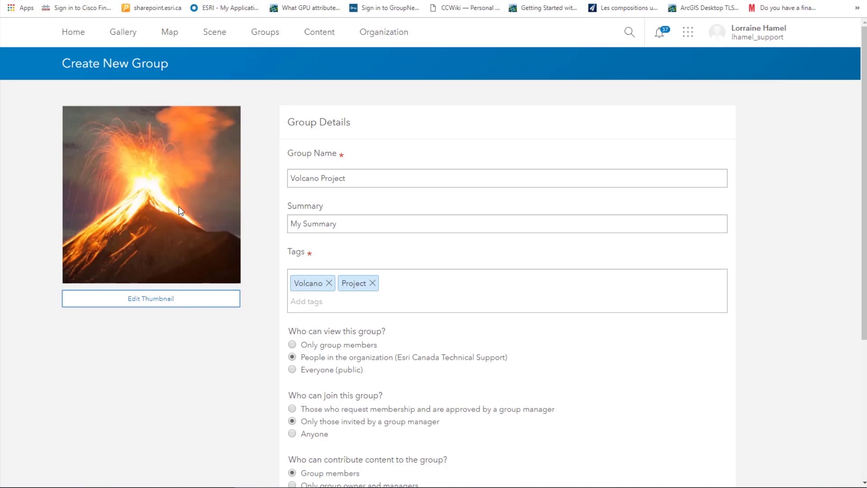
scroll(167, 316, "down", 5)
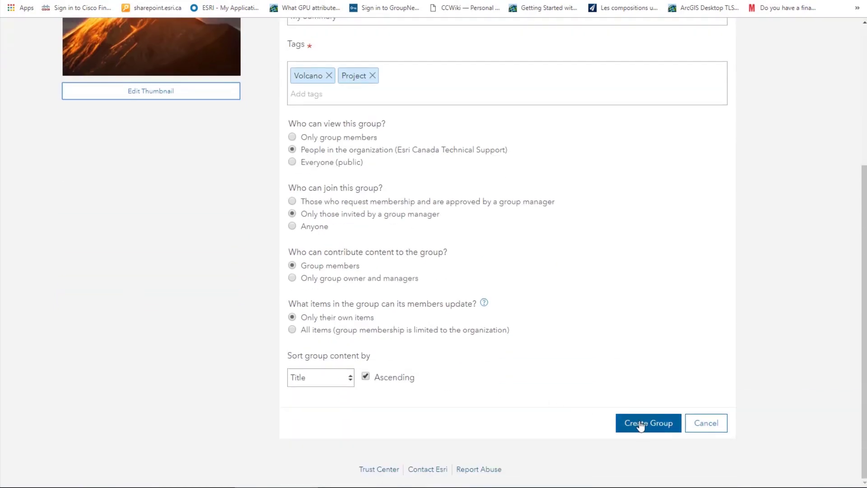
Step: Create the group, then toggle Delete Protection on and back off in its Settings
left_click(641, 425)
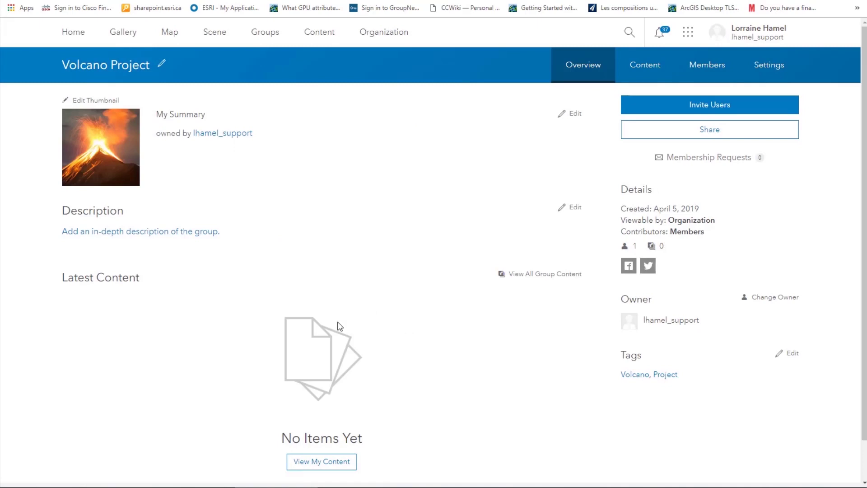
left_click(769, 67)
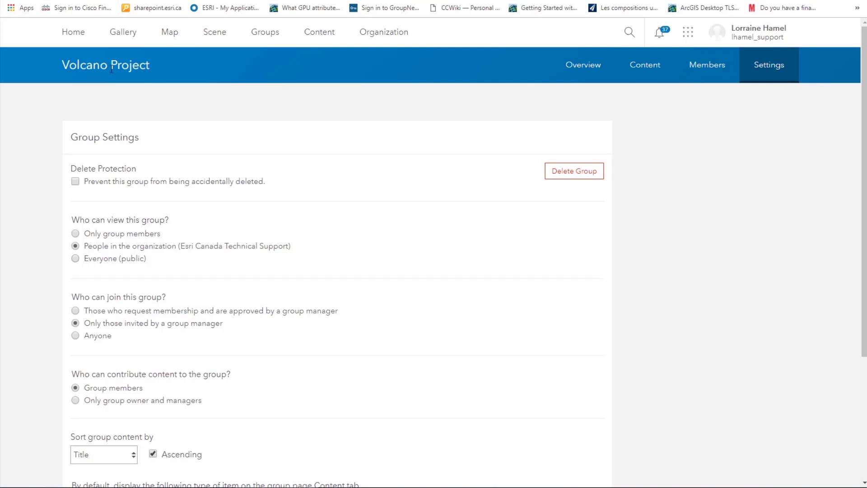
left_click(76, 182)
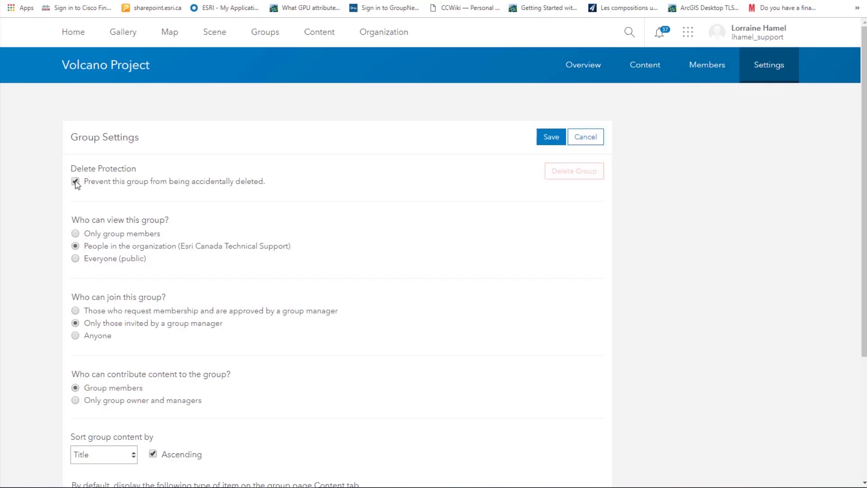
left_click(76, 182)
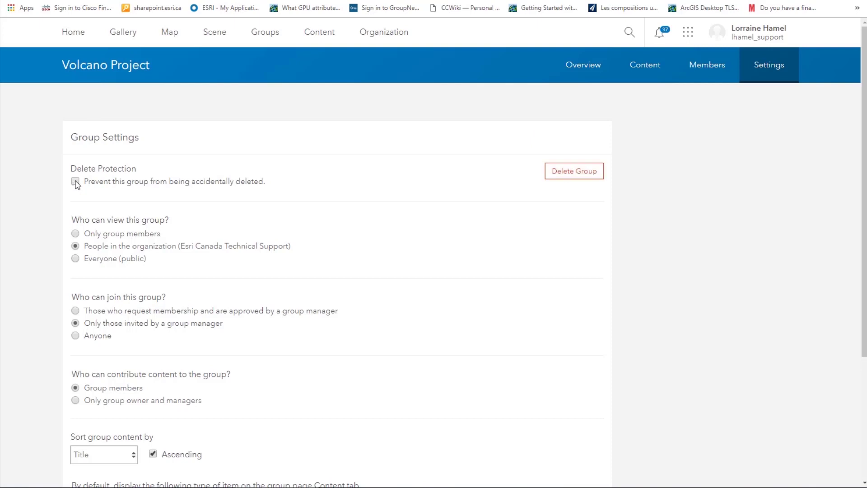
Step: Invite a user account from outside the organization, then view the group's Members list
left_click(588, 81)
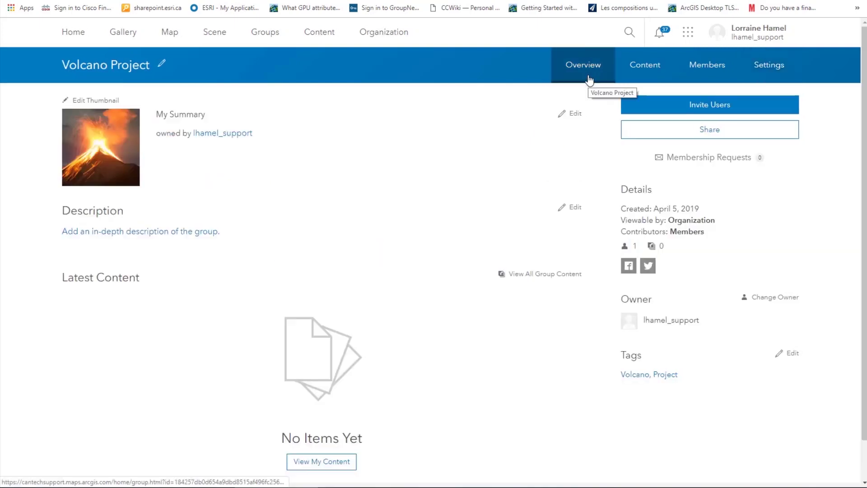
left_click(680, 113)
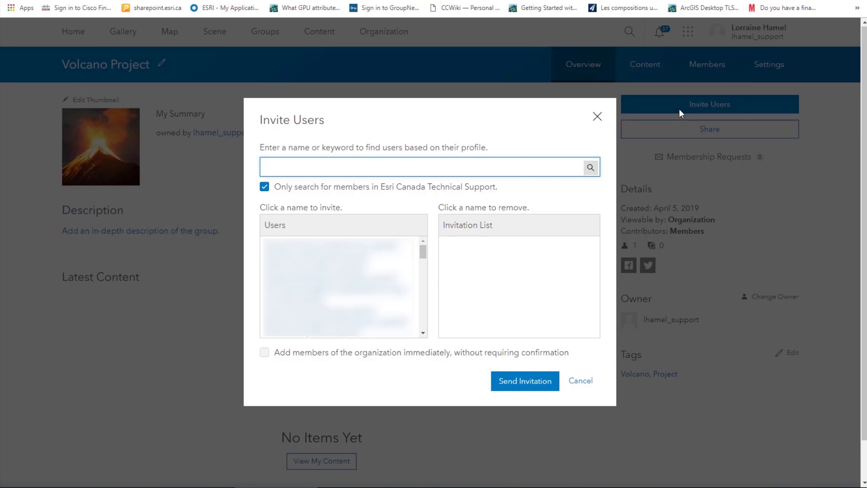
left_click(264, 187)
left_click(304, 167)
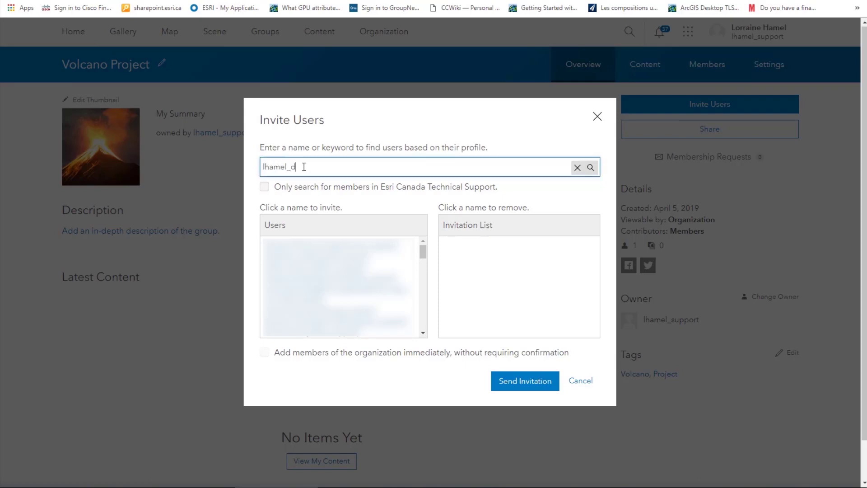
left_click(592, 165)
left_click(312, 245)
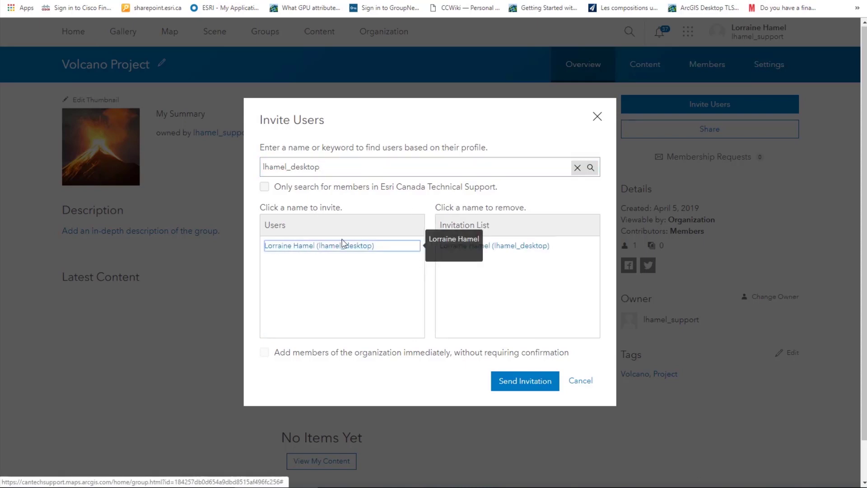
left_click(523, 381)
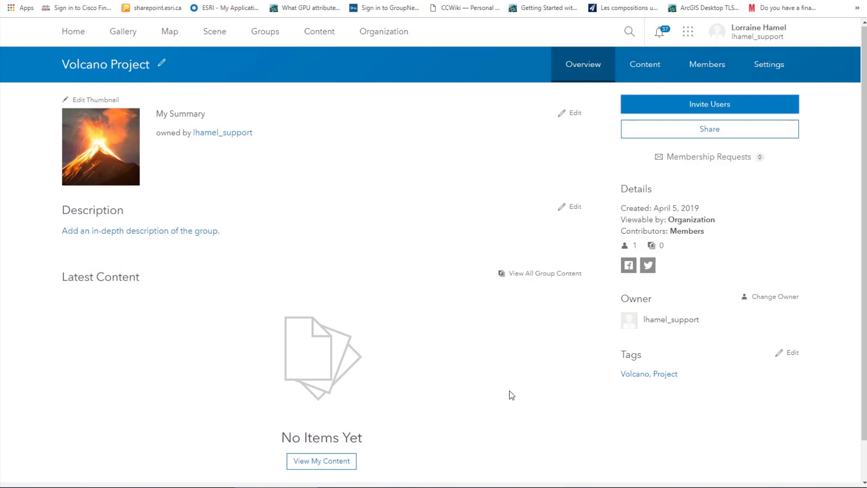
left_click(708, 65)
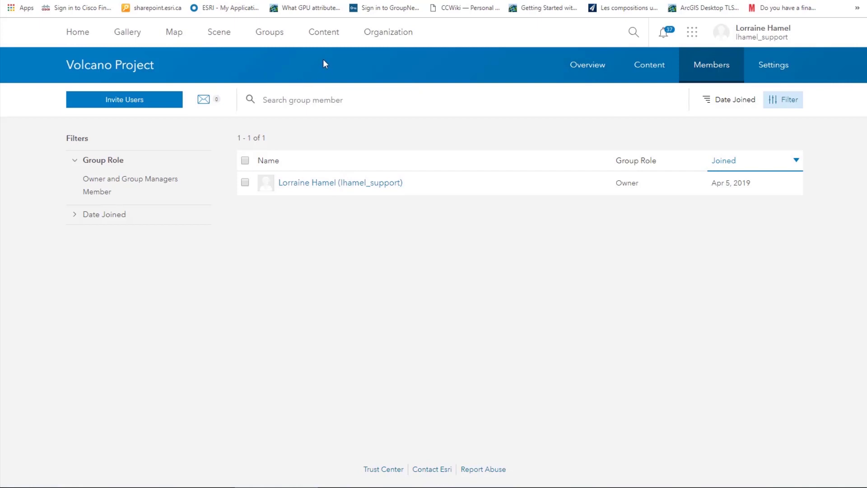
Step: In My Content, search 'volcano' and select the Volcanoes feature layer, web map and web app
left_click(324, 34)
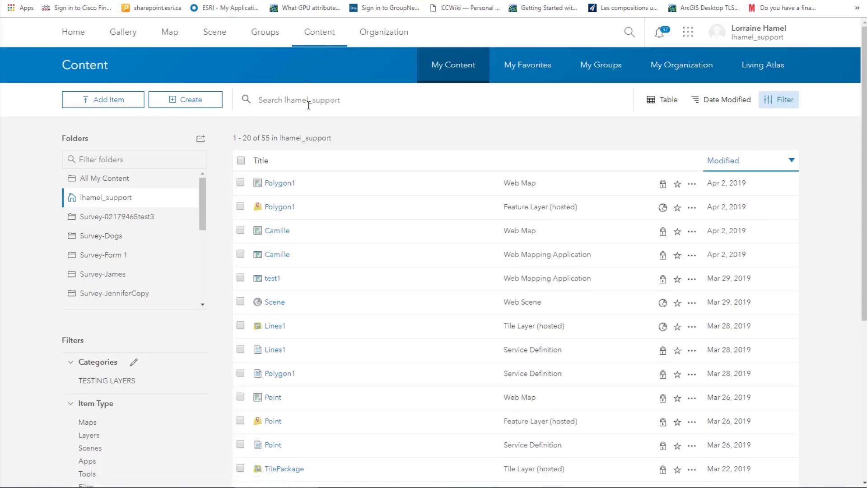
left_click(308, 104)
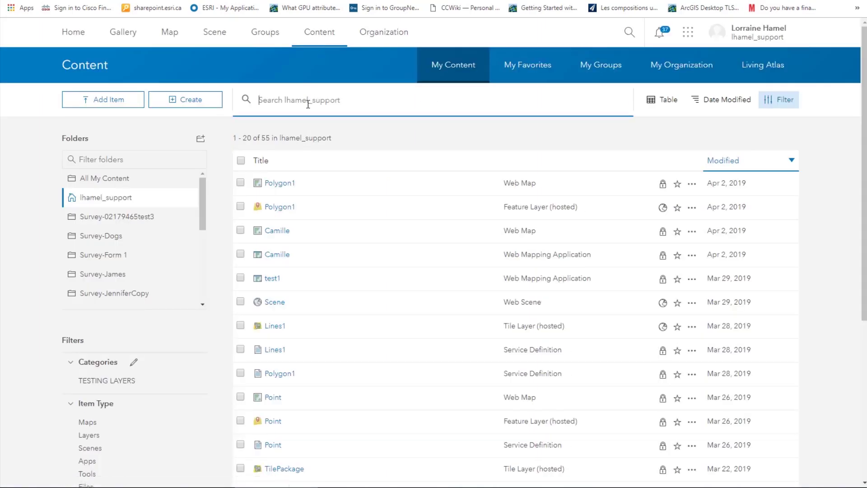
type("volcano")
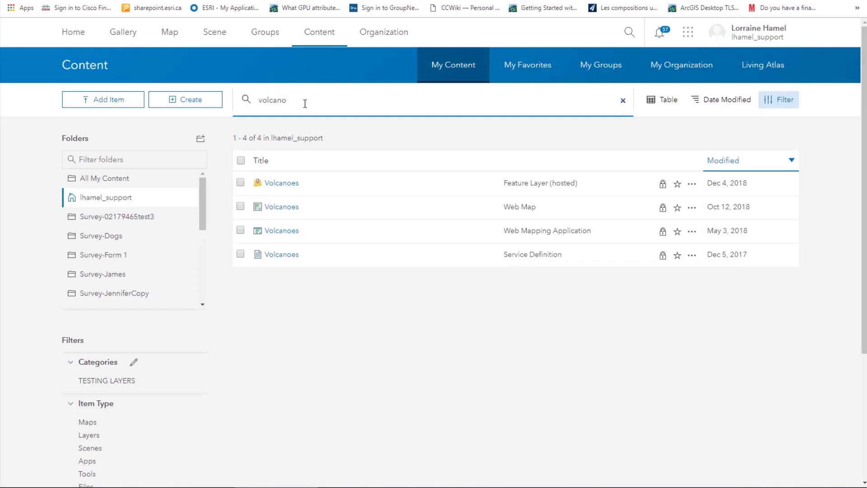
left_click(240, 183)
left_click(241, 207)
left_click(241, 232)
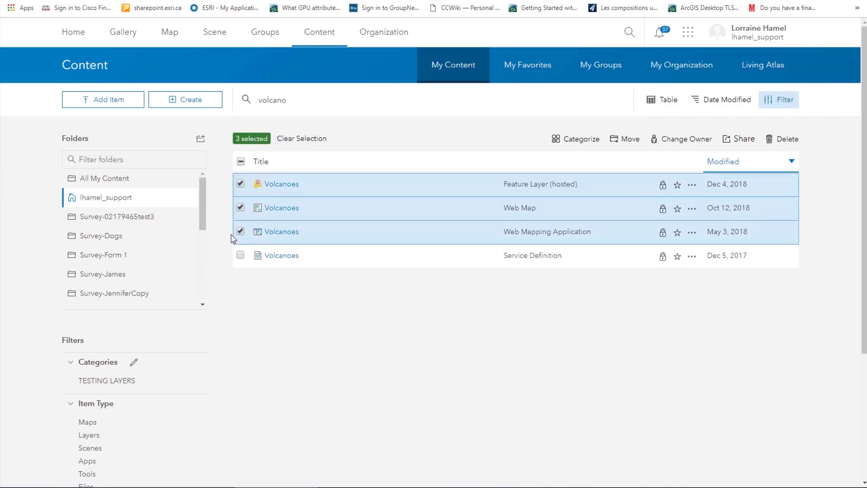
Step: Share the three selected items with the Volcano Project group and recheck the feature layer's sharing
left_click(734, 143)
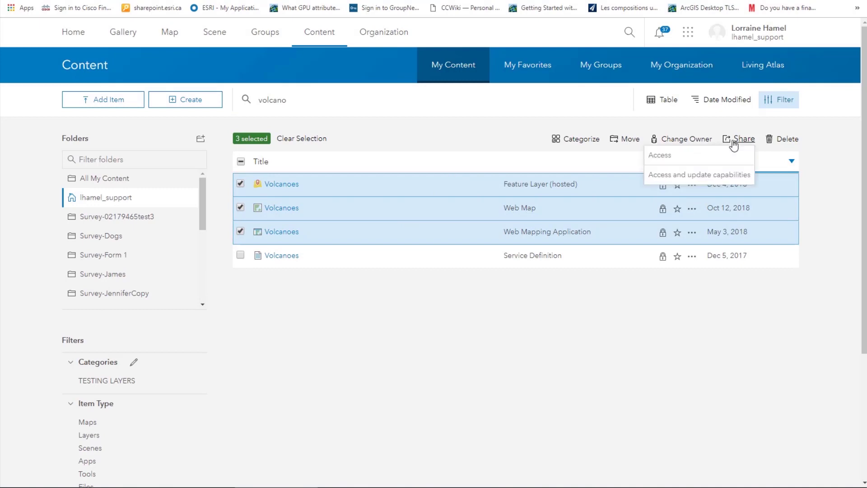
left_click(720, 156)
scroll(383, 284, "down", 5)
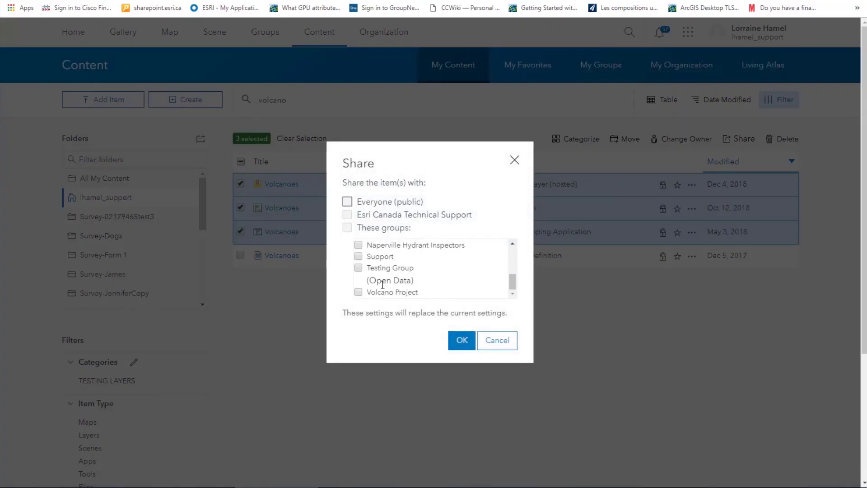
left_click(358, 292)
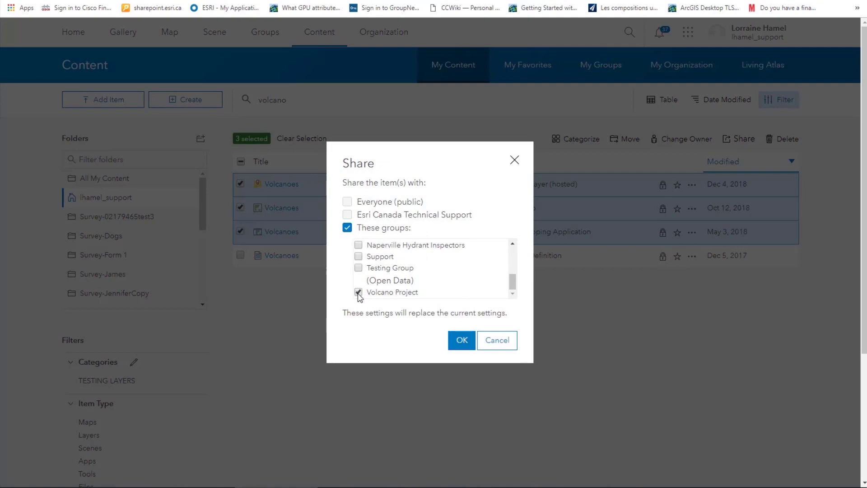
left_click(461, 341)
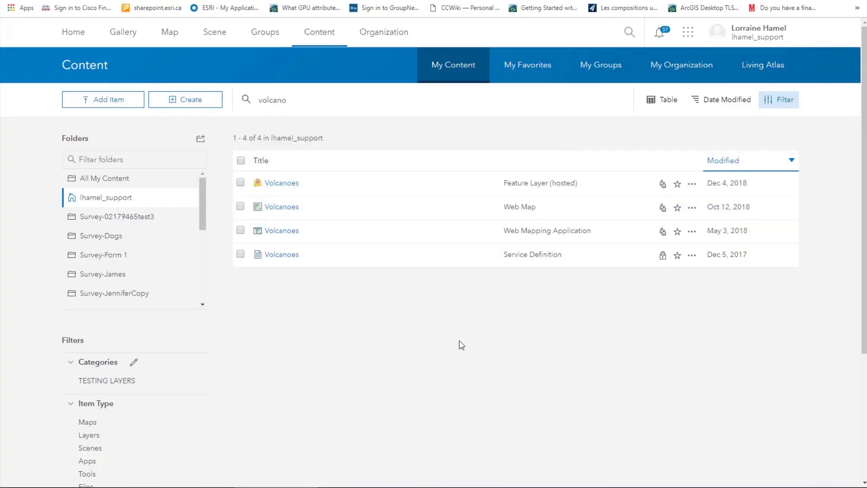
left_click(241, 183)
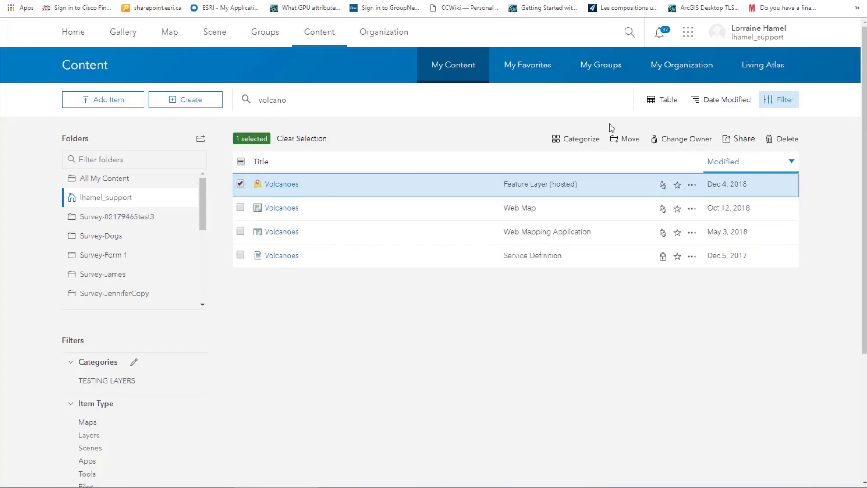
left_click(738, 144)
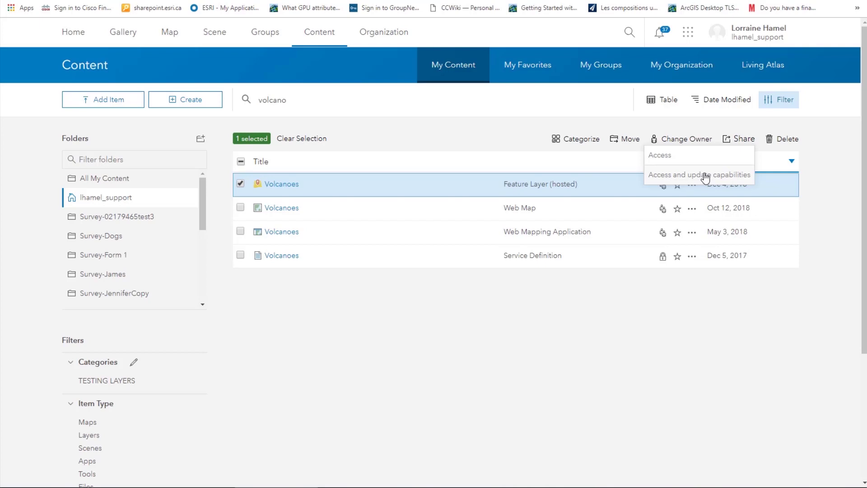
Step: Open the Volcano Project group from the bottom of the My Groups list
left_click(260, 34)
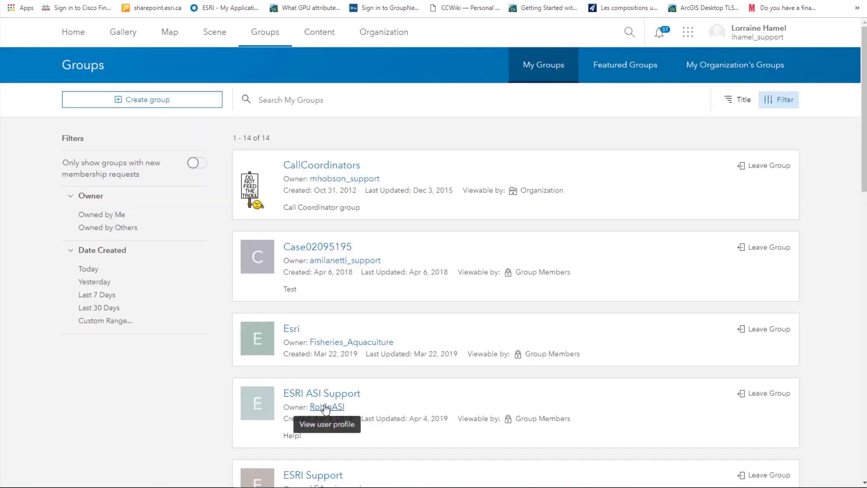
scroll(317, 411, "down", 12)
scroll(329, 417, "down", 4)
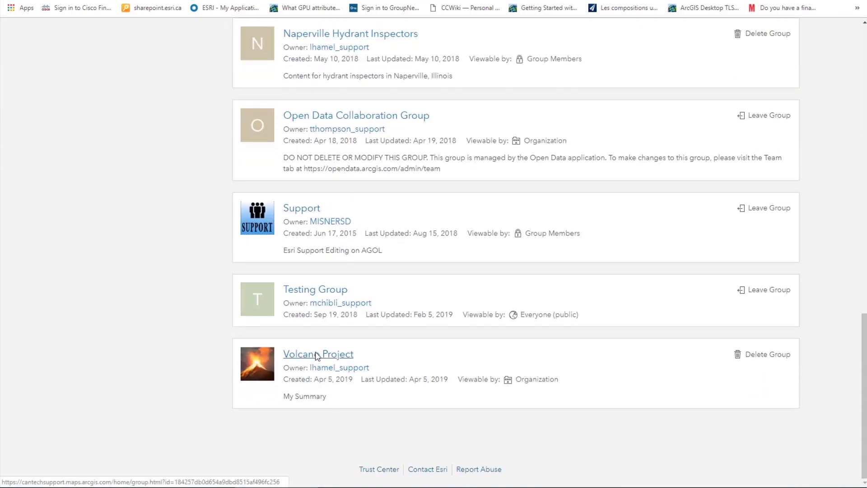
left_click(316, 354)
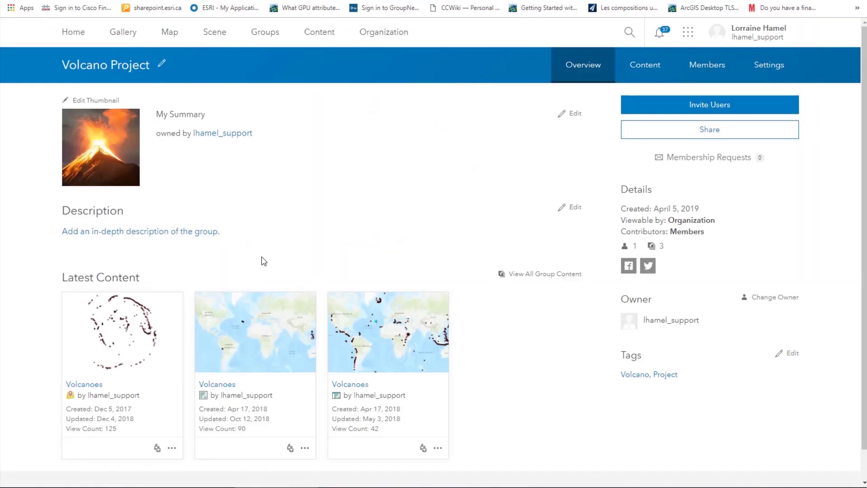